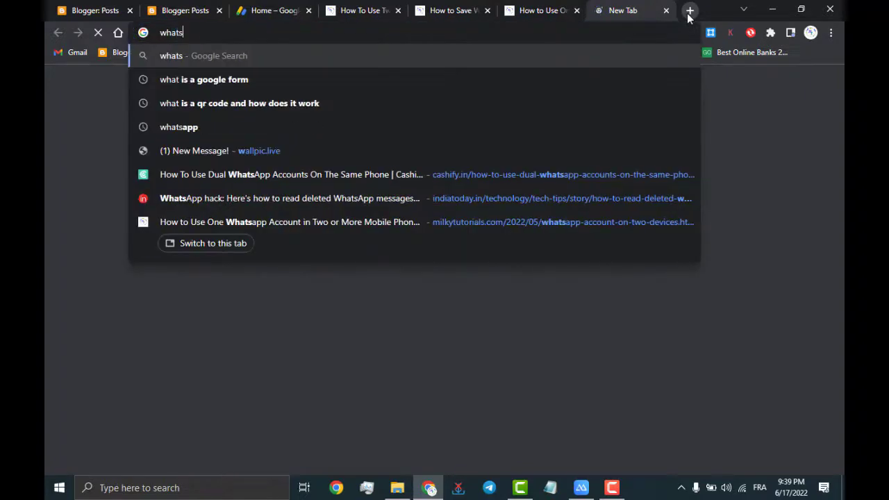
Search Google for 'whatsappweb' from a new Chrome tab
{"action": "type", "text": "app"}
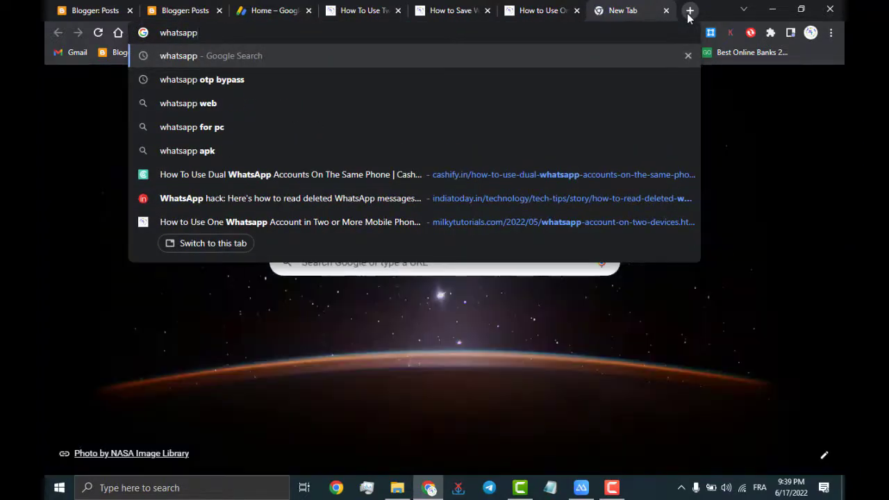
{"action": "type", "text": "we"}
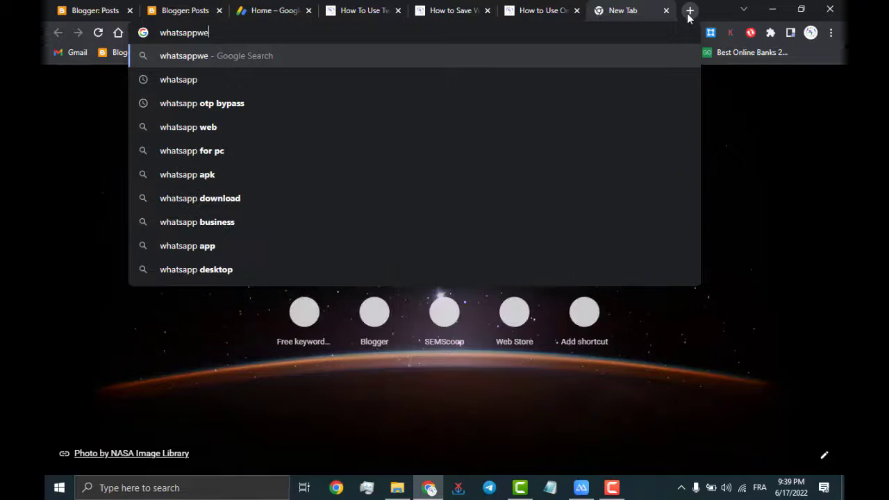
{"action": "type", "text": "b"}
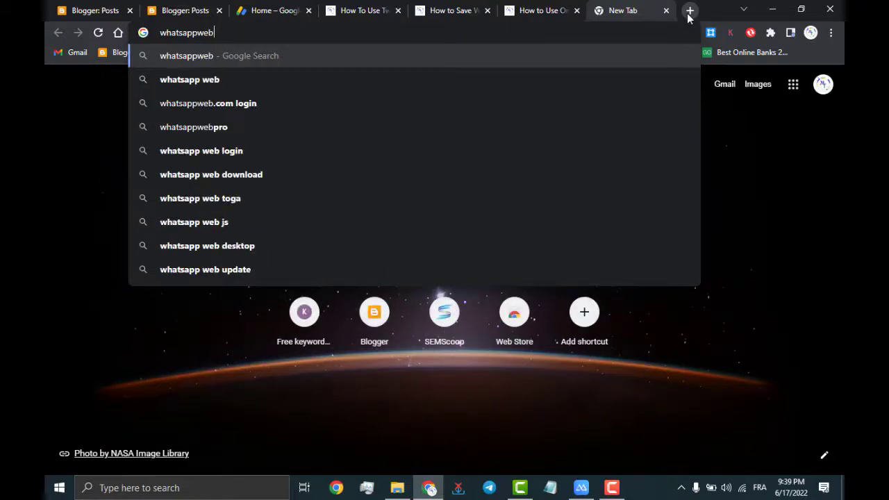
{"action": "key", "text": "Return"}
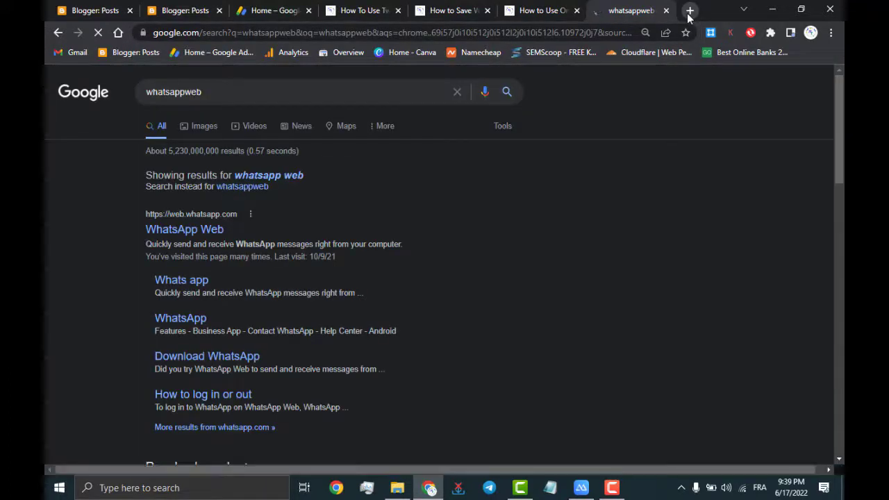
Follow the WhatsApp Web result at web.whatsapp.com to reach its QR login page
{"action": "left_click", "coordinate": [182, 236]}
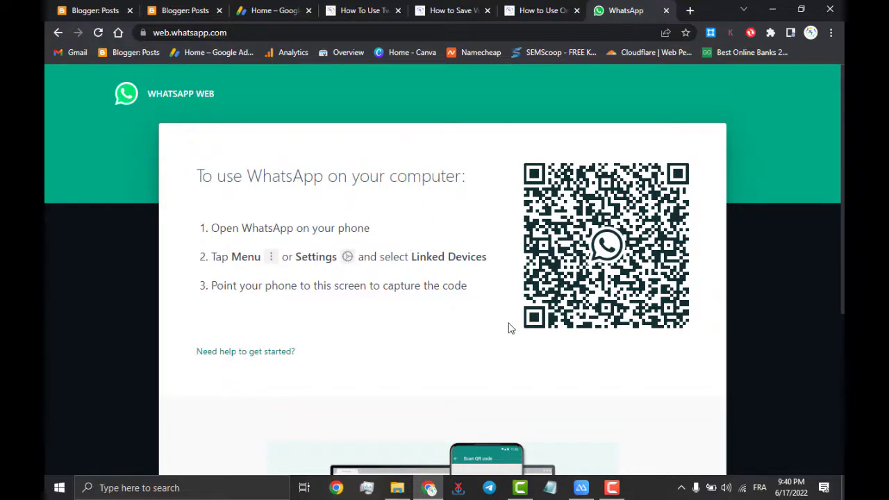
Bring up the mirrored phone showing WhatsApp Settings and move it left beside the page
{"action": "left_click", "coordinate": [581, 487]}
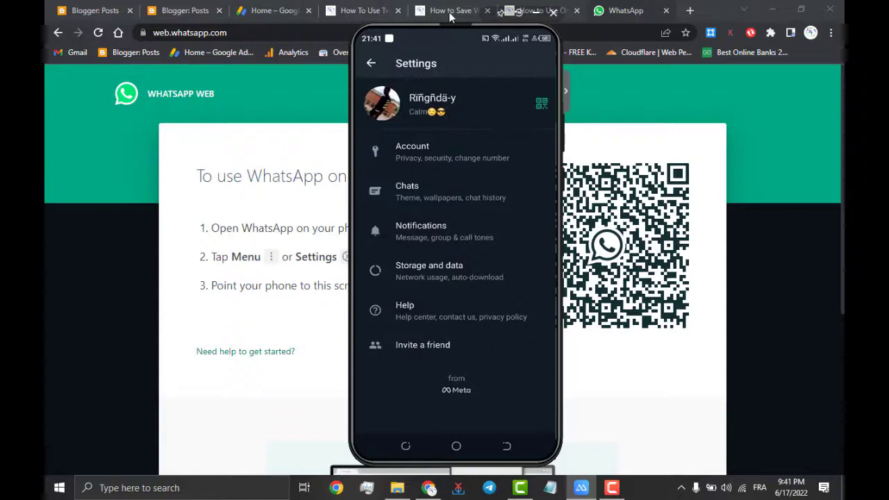
{"action": "mouse_move", "coordinate": [453, 22]}
{"action": "left_mouse_down"}
{"action": "mouse_move", "coordinate": [478, 23]}
{"action": "mouse_move", "coordinate": [397, 19]}
{"action": "mouse_move", "coordinate": [398, 30]}
{"action": "left_mouse_up"}
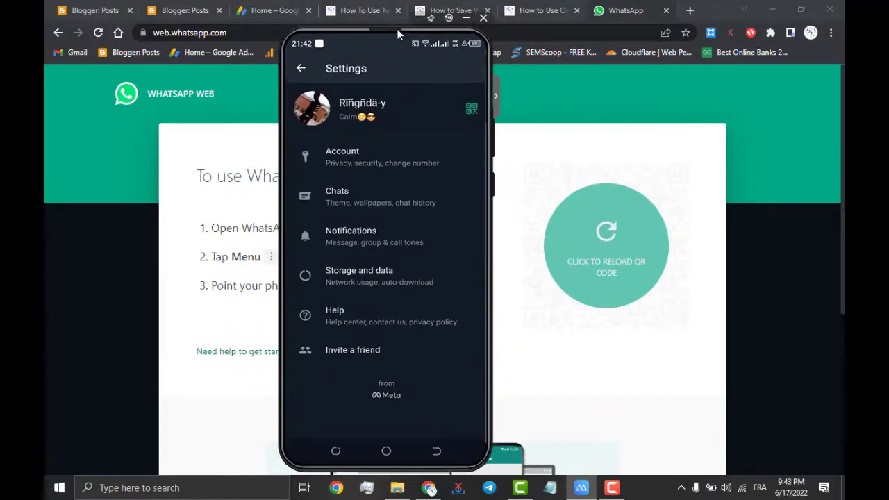
Reload the expired QR code and bring the mirrored phone's WhatsApp Settings back in front
{"action": "left_click", "coordinate": [609, 226]}
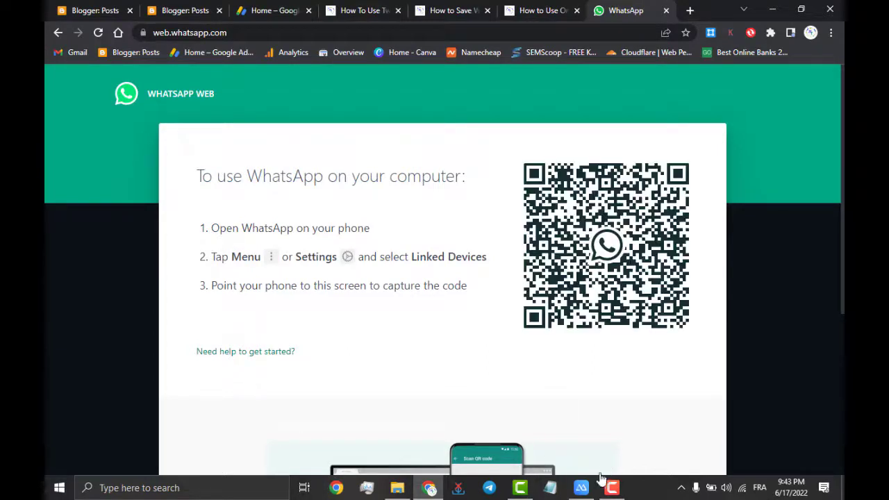
{"action": "left_click", "coordinate": [582, 491]}
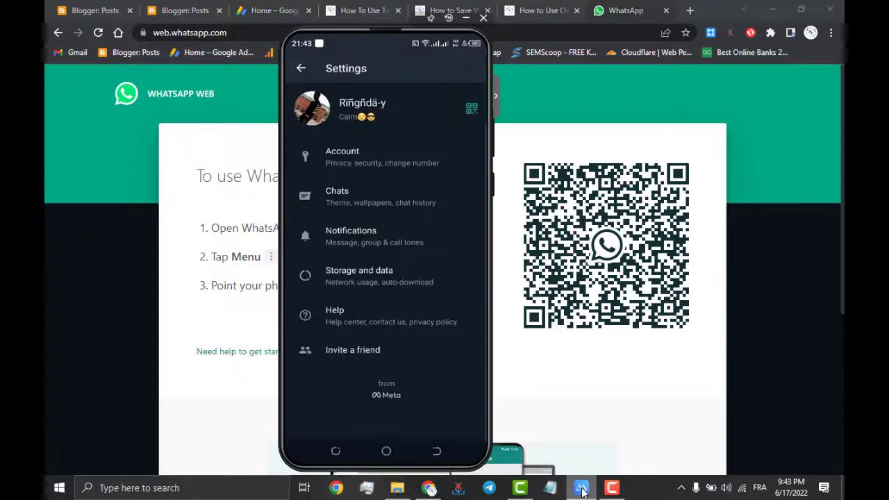